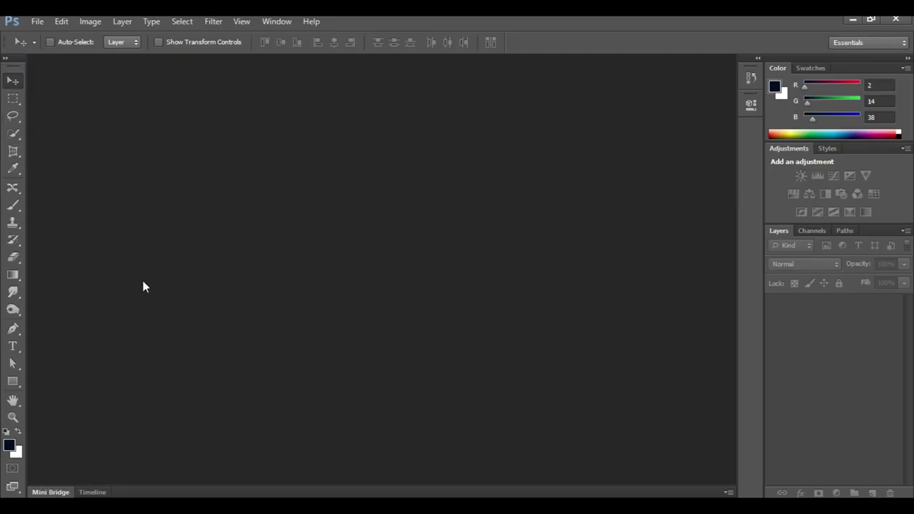
# Step: Bring the white T-shirt photo into Photoshop and open the YouTube logo images.jpg
pyautogui.hotkey('alt', 'Tab')
pyautogui.moveTo(117, 143); pyautogui.dragTo(275, 274)
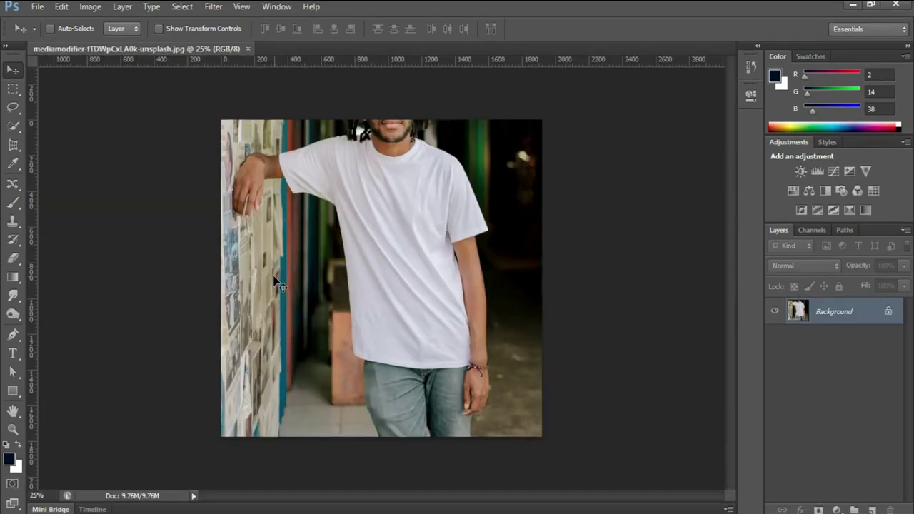
pyautogui.click(38, 6)
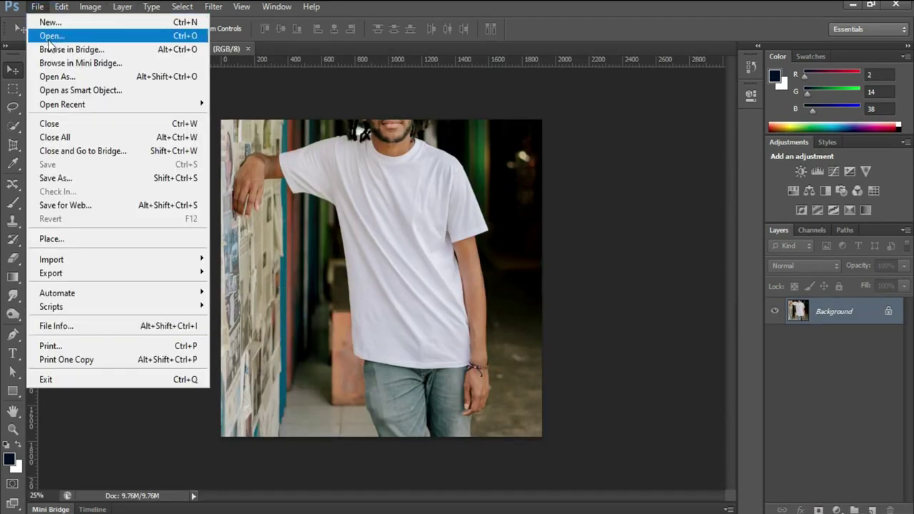
pyautogui.click(50, 37)
pyautogui.doubleClick(522, 109)
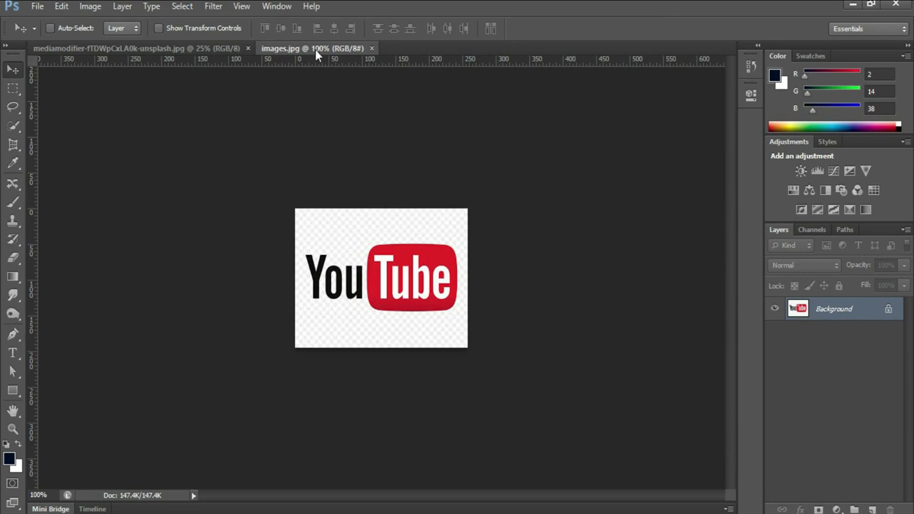
# Step: Save the T-shirt photo as Tshirt.psd
pyautogui.hotkey('ctrl', 'Tab')
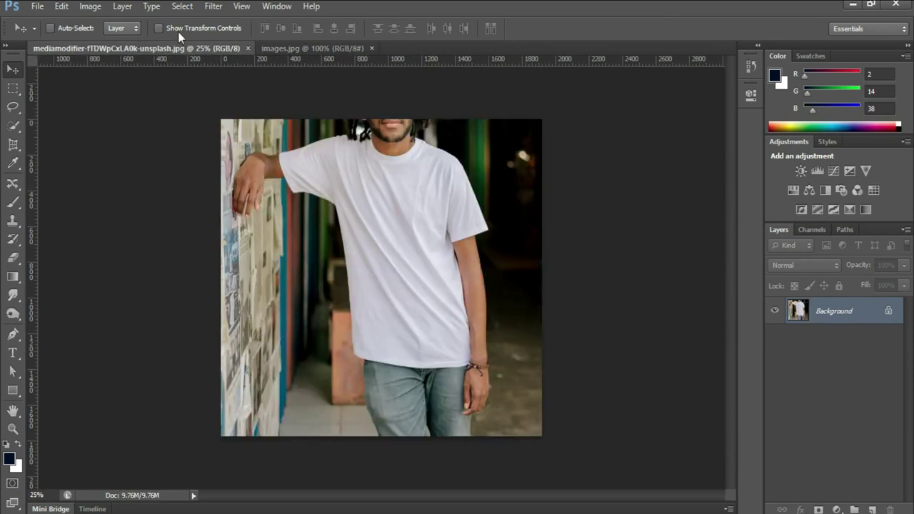
pyautogui.click(41, 8)
pyautogui.click(67, 179)
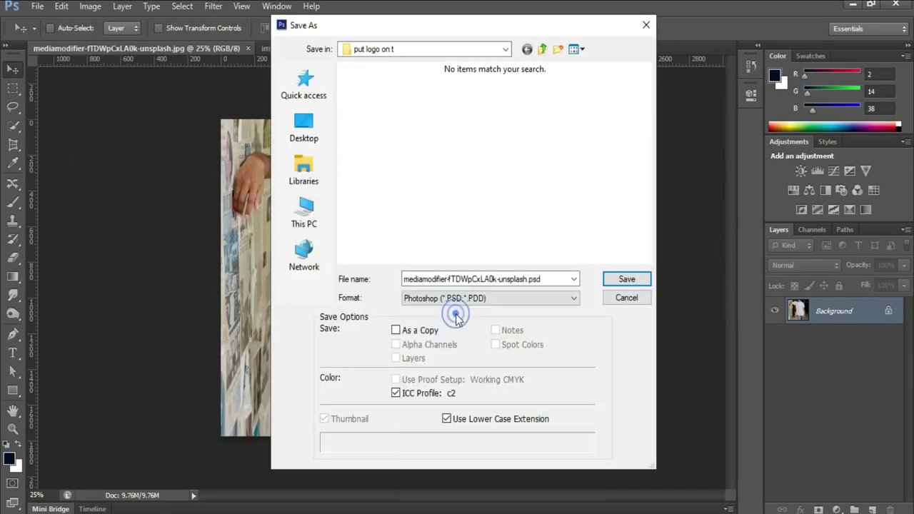
pyautogui.click(455, 315)
pyautogui.write('Tshirt')
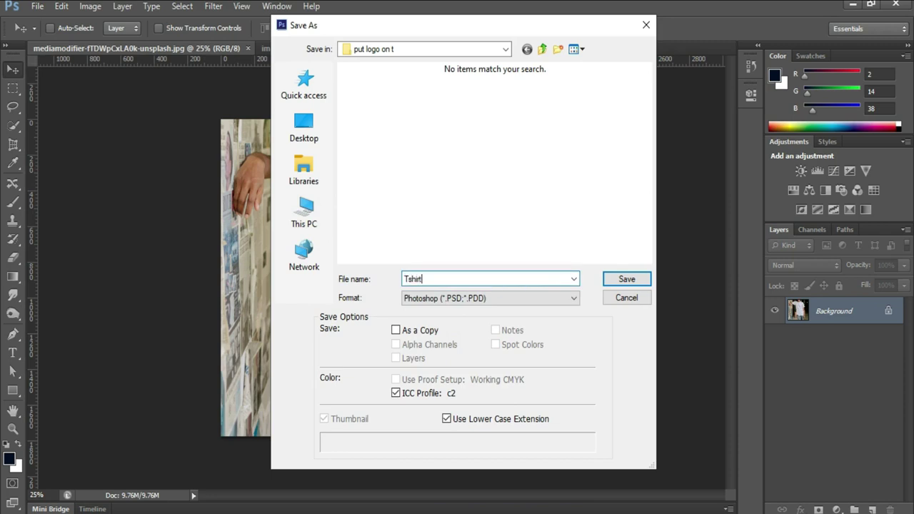
pyautogui.press('Return')
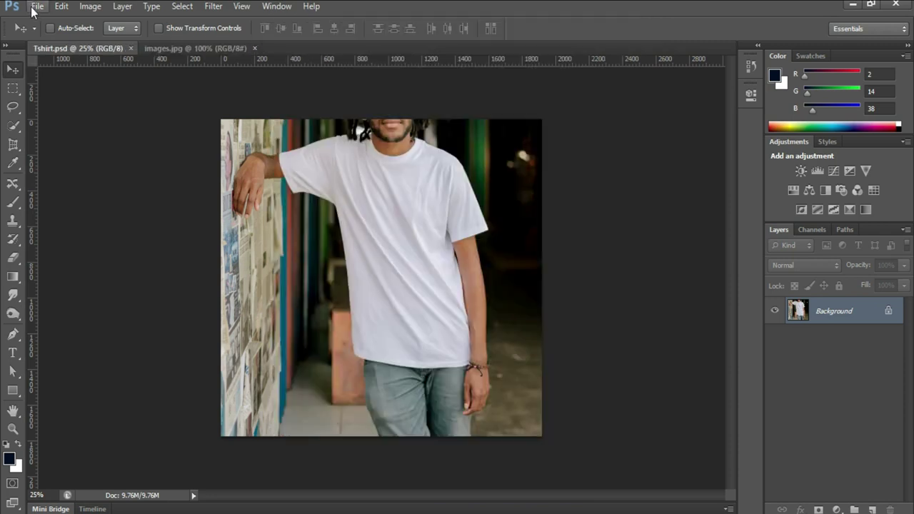
# Step: Apply Surface Blur to the T-shirt photo with radius about 22 pixels and threshold 15 levels
pyautogui.click(213, 6)
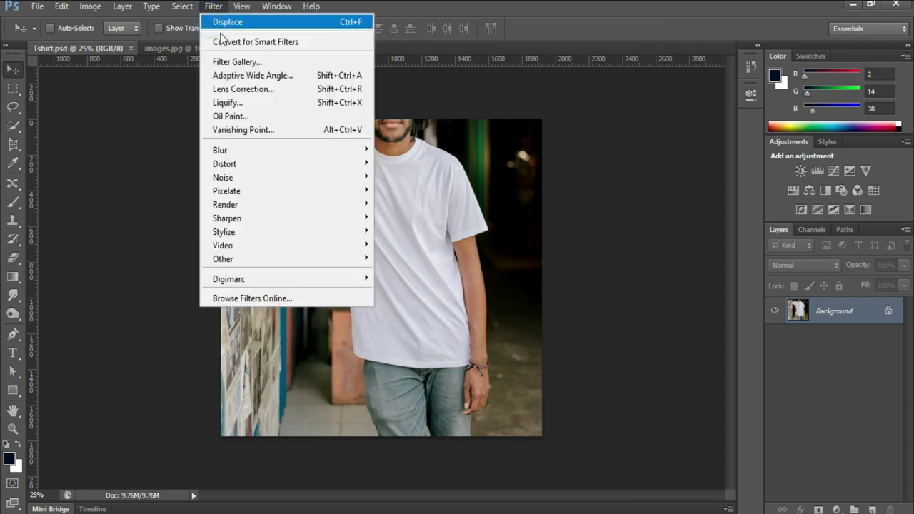
pyautogui.click(235, 150)
pyautogui.click(412, 332)
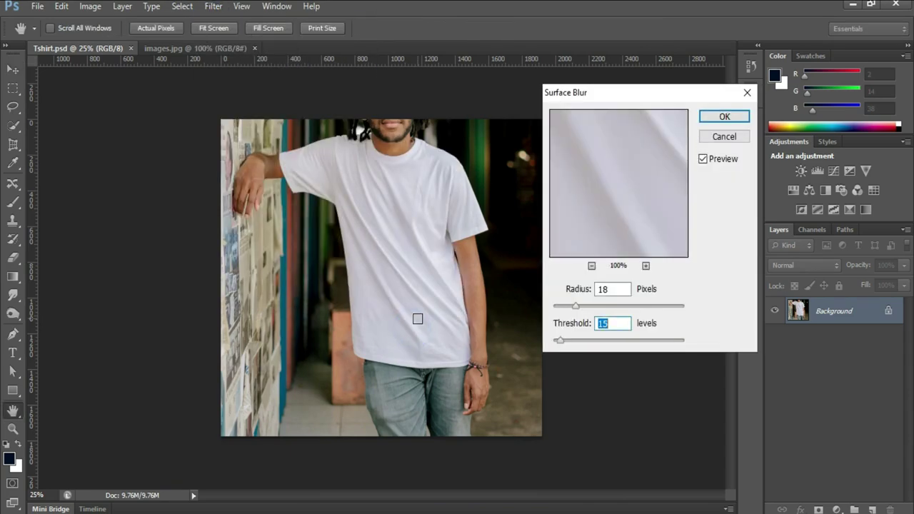
pyautogui.moveTo(575, 306); pyautogui.dragTo(581, 309)
pyautogui.click(705, 119)
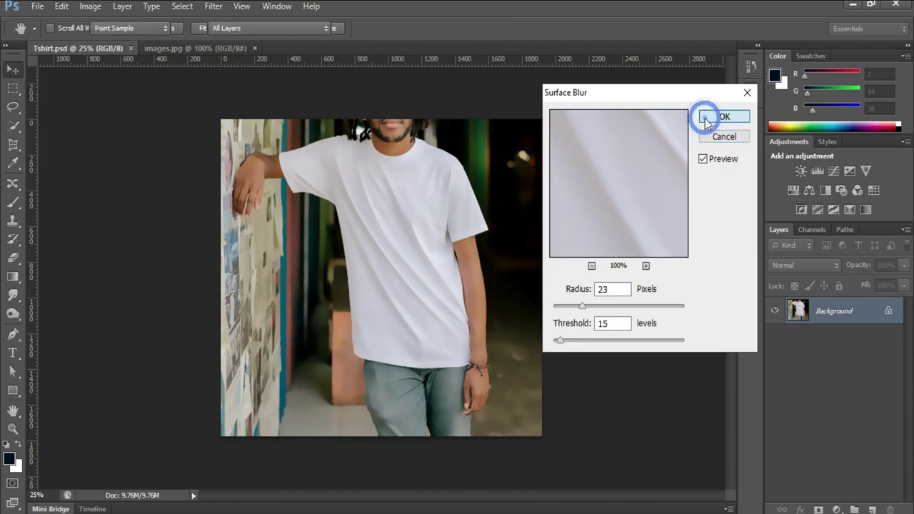
# Step: Save the blurred T-shirt photo under the new name displace.psd
pyautogui.click(38, 7)
pyautogui.click(65, 179)
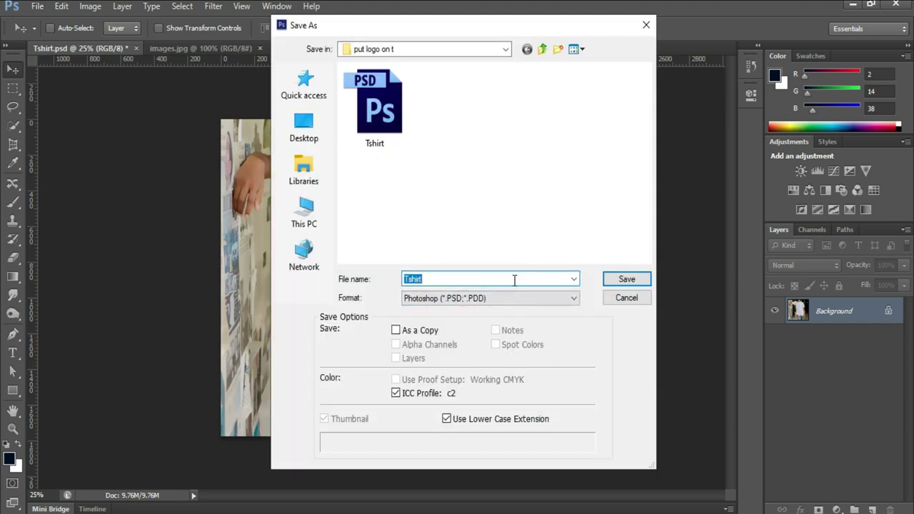
pyautogui.write('displace')
pyautogui.click(627, 278)
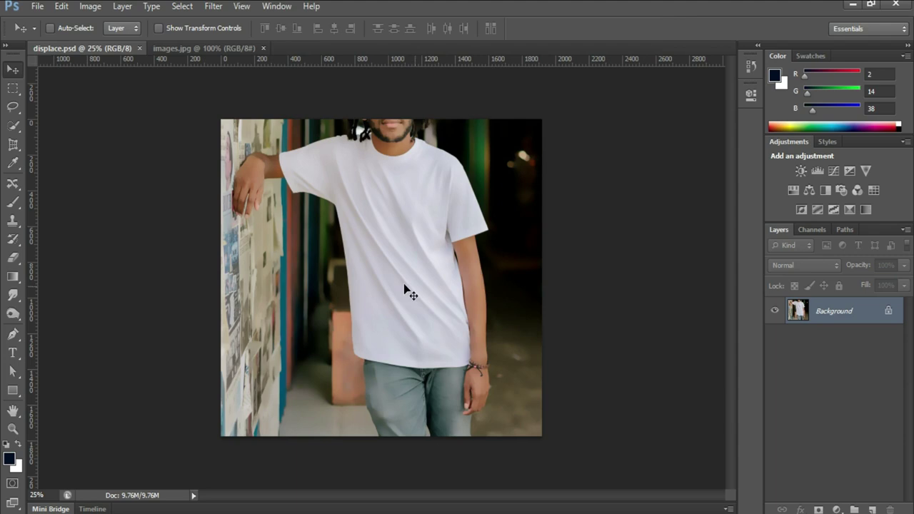
# Step: Reopen the unblurred Tshirt.psd and close the displace.psd document
pyautogui.click(37, 7)
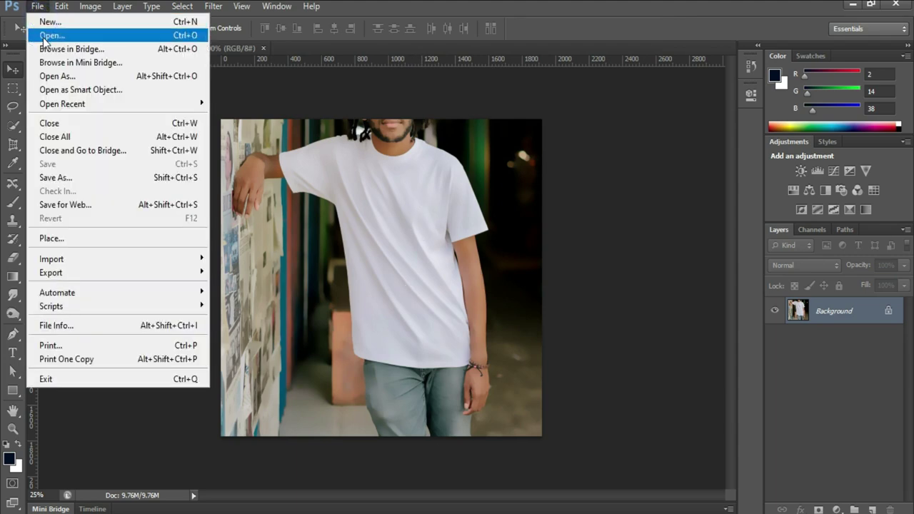
pyautogui.click(44, 37)
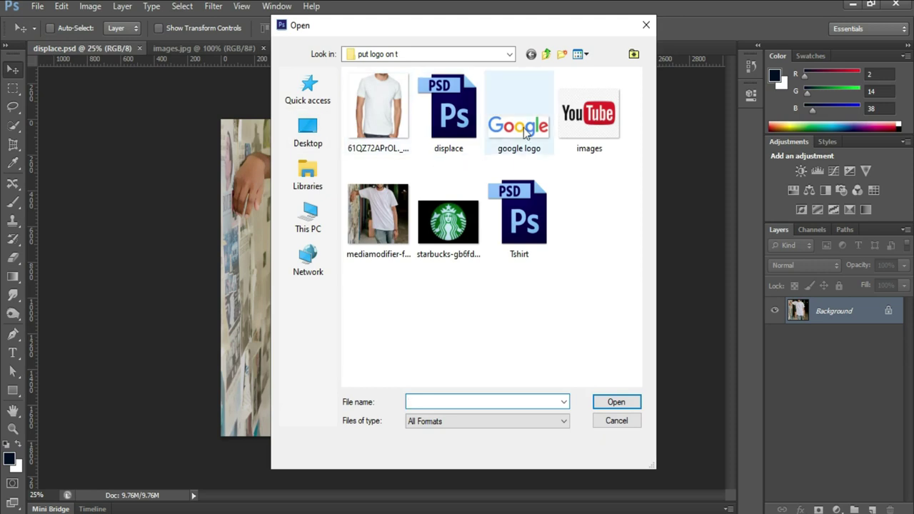
pyautogui.doubleClick(529, 213)
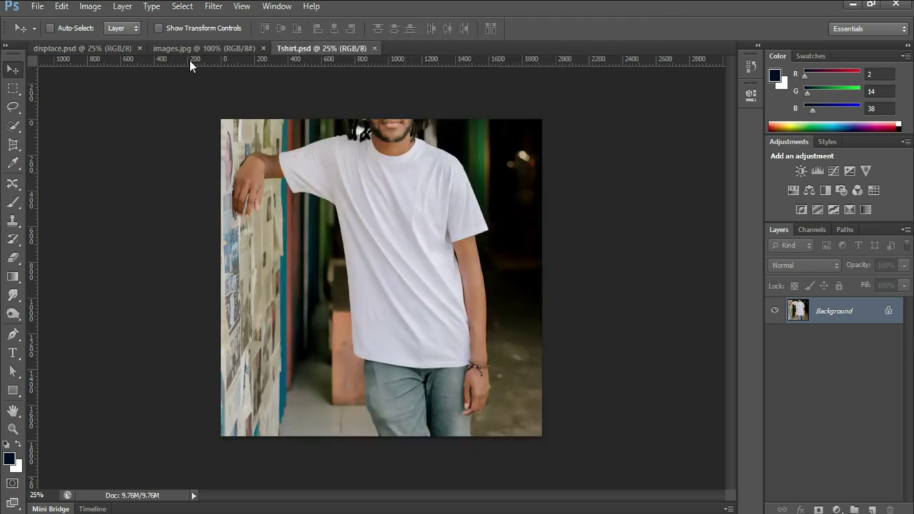
pyautogui.click(108, 48)
pyautogui.click(140, 48)
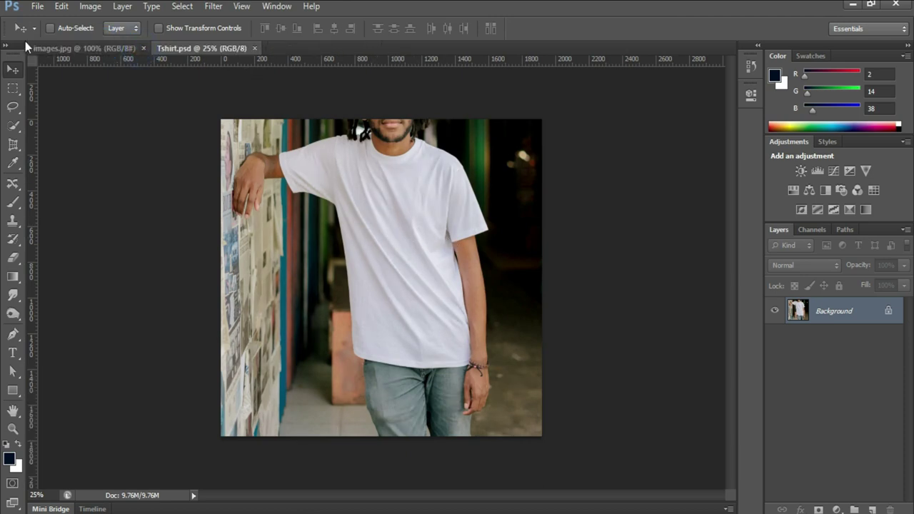
# Step: Copy the YouTube logo from images.jpg into Tshirt.psd as a new layer, closing the logo window
pyautogui.click(57, 49)
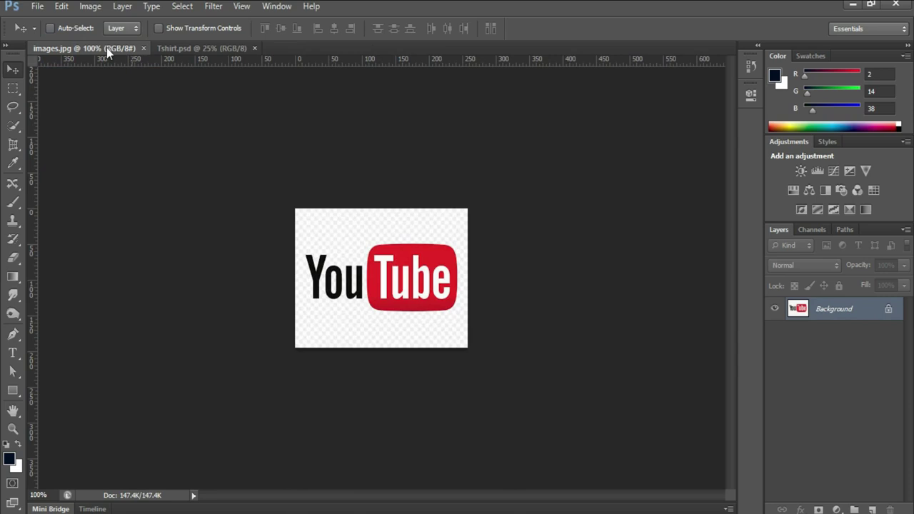
pyautogui.moveTo(114, 50); pyautogui.dragTo(378, 166)
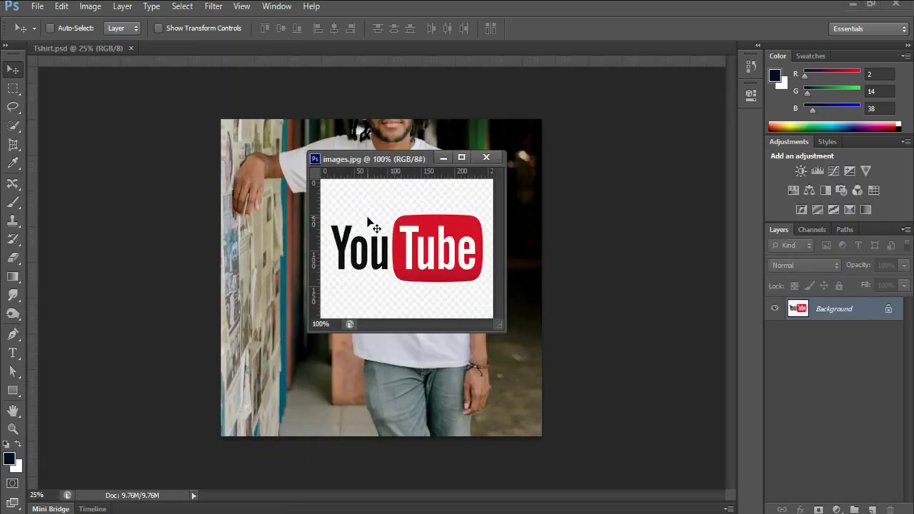
pyautogui.moveTo(369, 223); pyautogui.dragTo(388, 205)
pyautogui.click(443, 158)
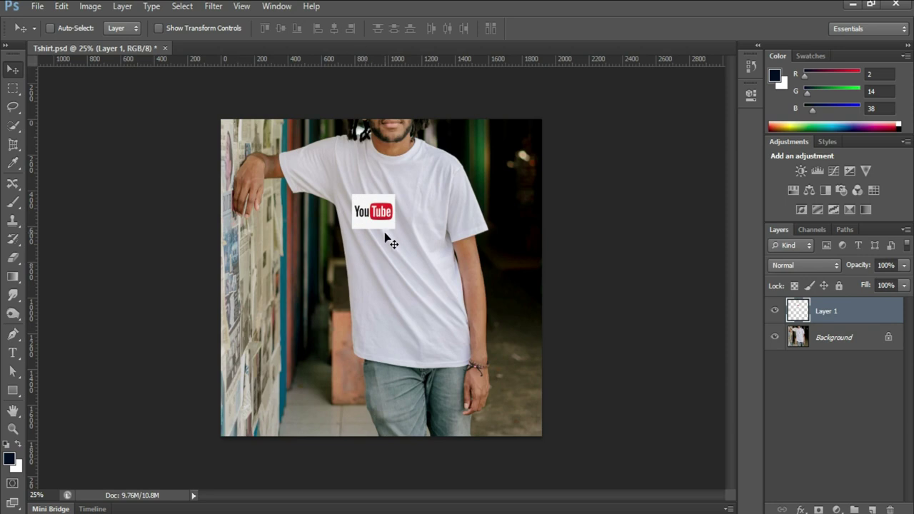
# Step: Scale the logo layer up to about 216% with Free Transform (Ctrl+T)
pyautogui.hotkey('ctrl', 't')
pyautogui.hotkey('ctrl', '+')
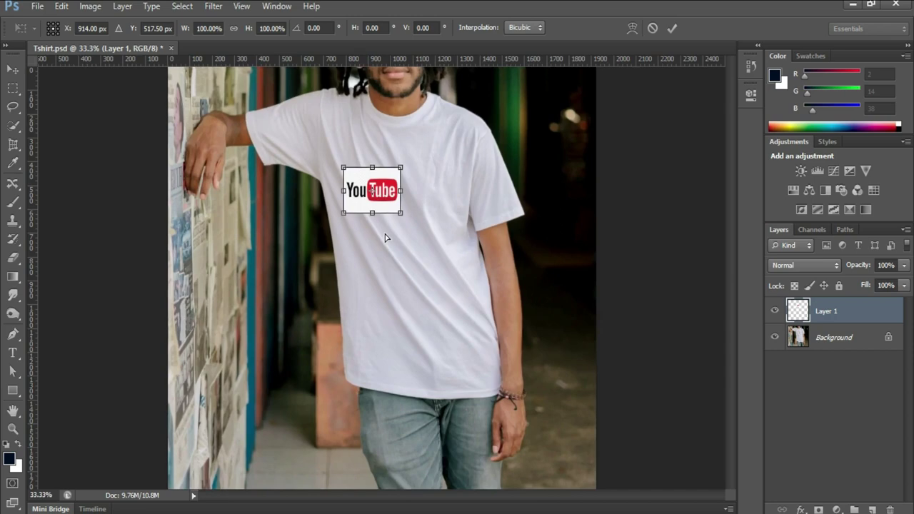
pyautogui.moveTo(409, 181); pyautogui.dragTo(484, 214)
pyautogui.press('Return')
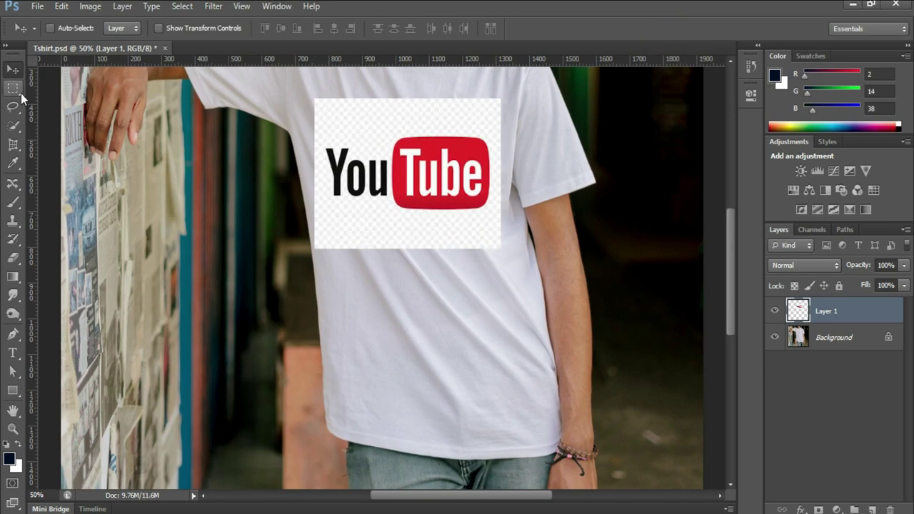
# Step: Trim away the checkered area around the logo using an inverted rectangular selection
pyautogui.click(13, 88)
pyautogui.moveTo(325, 134); pyautogui.dragTo(491, 210)
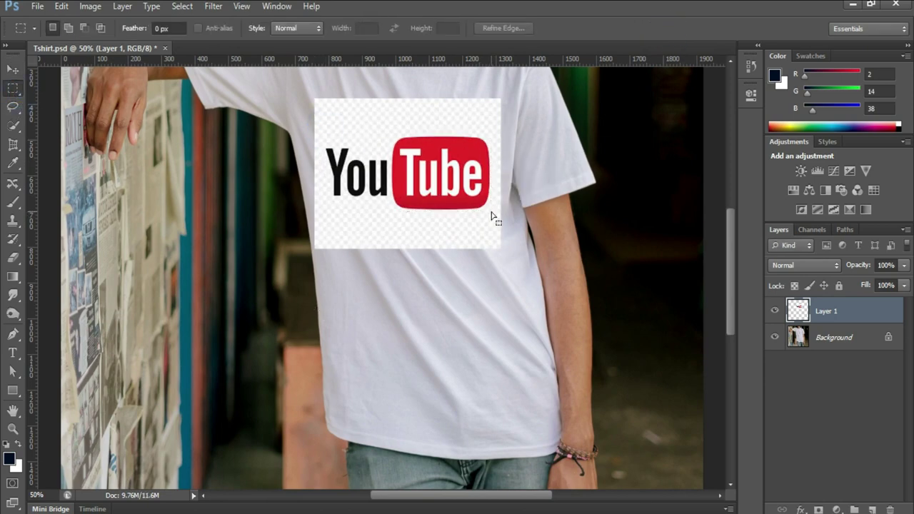
pyautogui.hotkey('ctrl', 'shift', 'i')
pyautogui.press('Delete')
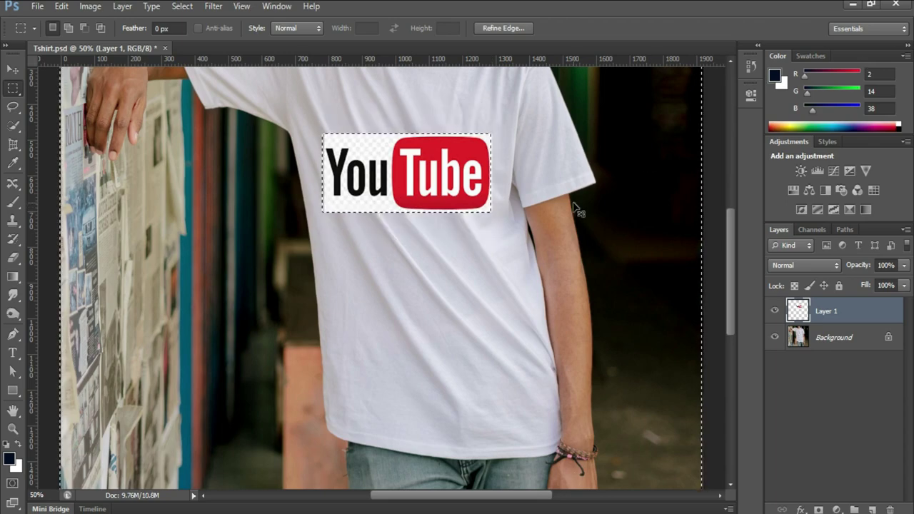
pyautogui.hotkey('ctrl', '+')
pyautogui.hotkey('ctrl', '+')
pyautogui.hotkey('ctrl', '+')
pyautogui.scroll(5, 394, 98)
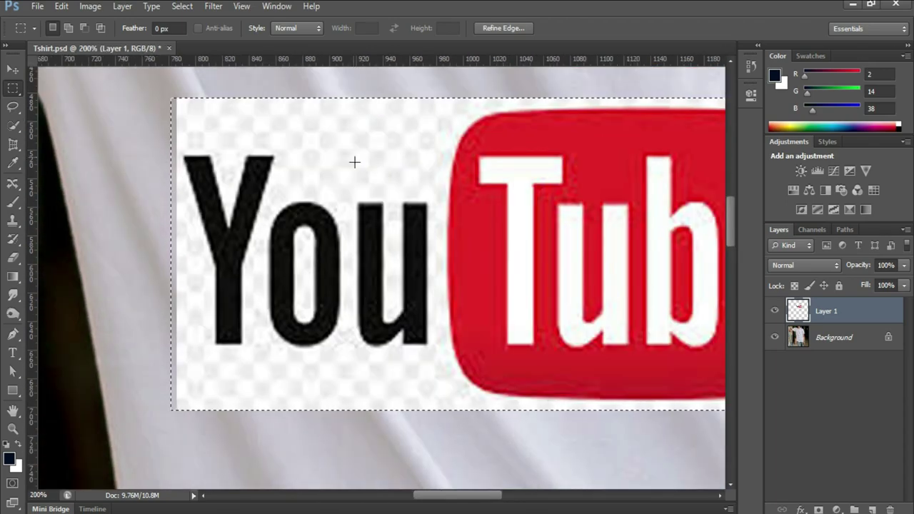
# Step: Delete the remaining checkered background around the lettering with the Magic Wand, then deselect
pyautogui.press('w')
pyautogui.rightClick(13, 126)
pyautogui.click(75, 137)
pyautogui.click(367, 147)
pyautogui.hotkey('ctrl', '-')
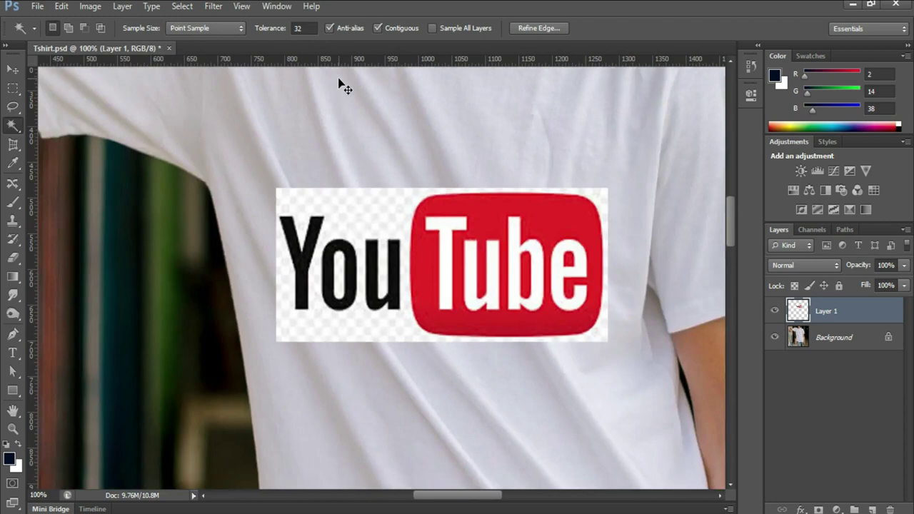
pyautogui.press('Delete')
pyautogui.hotkey('ctrl', 'd')
pyautogui.scroll(-1, 336, 167)
pyautogui.press('v')
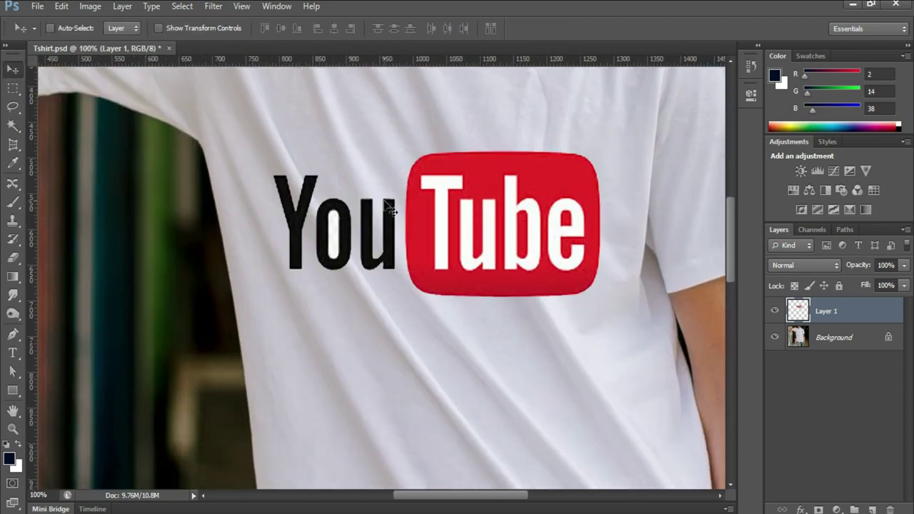
pyautogui.scroll(2, 535, 347)
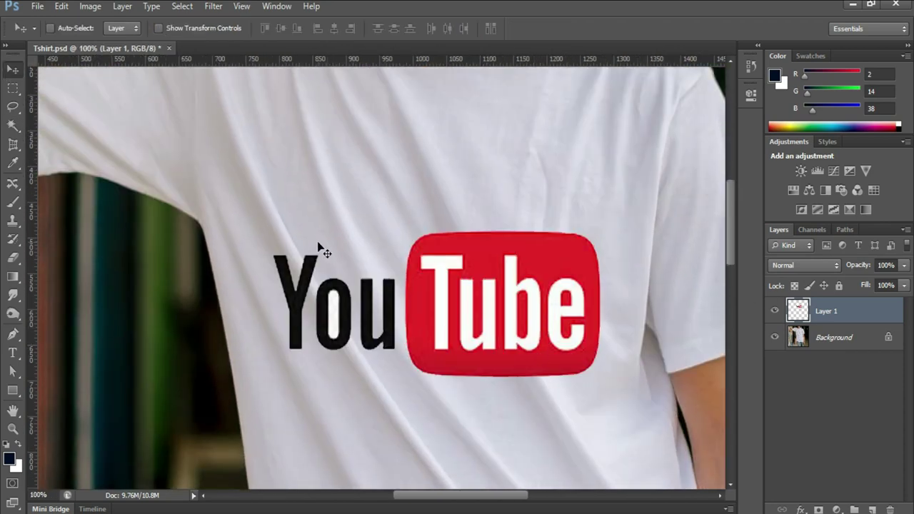
pyautogui.scroll(-3, 320, 250)
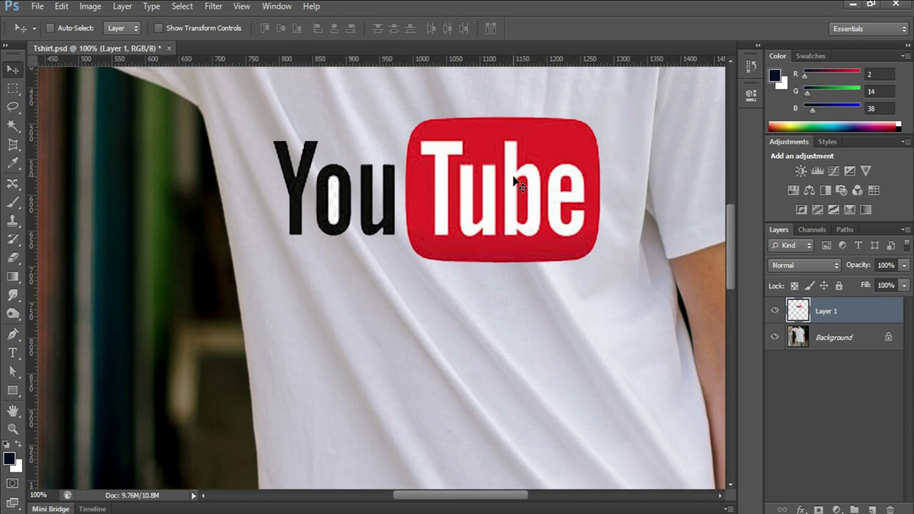
# Step: Warp the logo with the Displace filter at scale 10, using displace.psd as the map
pyautogui.click(213, 8)
pyautogui.moveTo(257, 165)
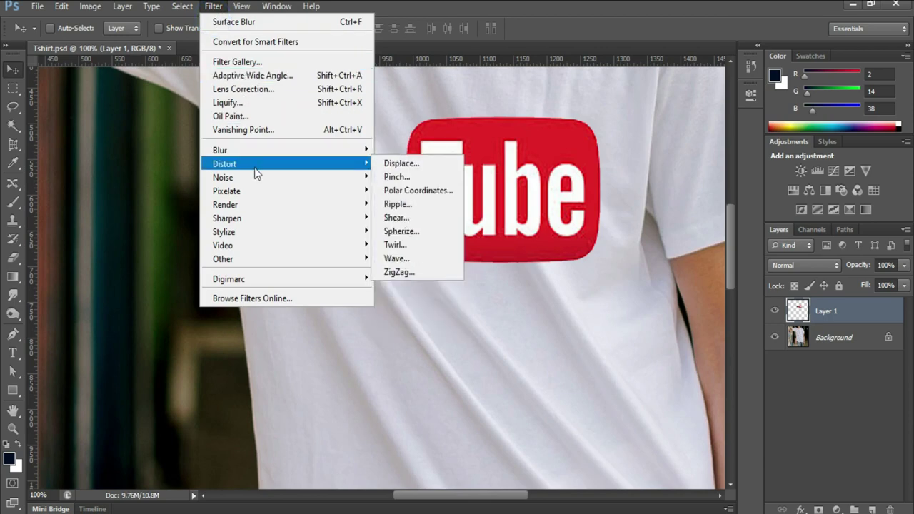
pyautogui.click(439, 164)
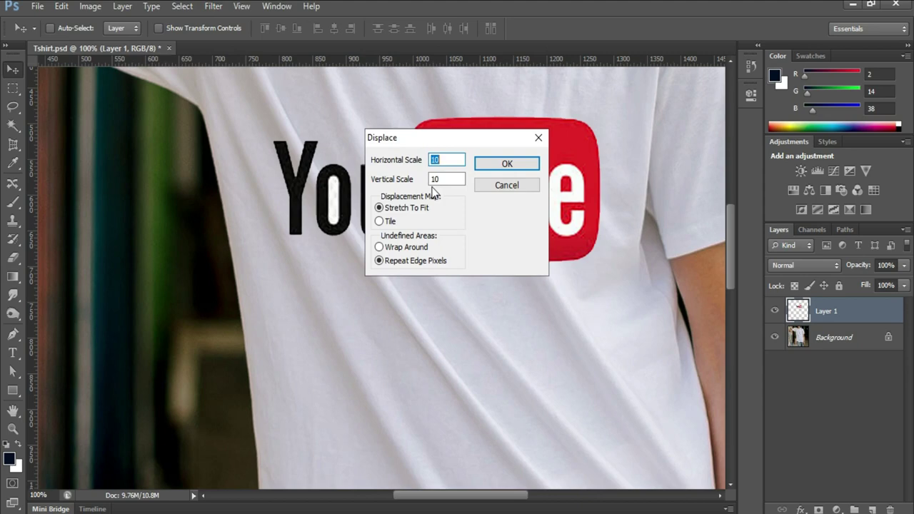
pyautogui.click(505, 165)
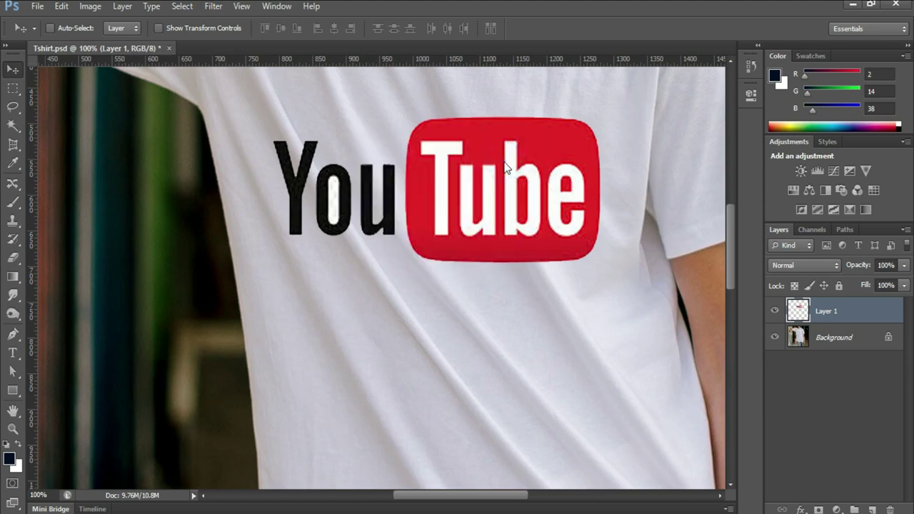
pyautogui.click(184, 123)
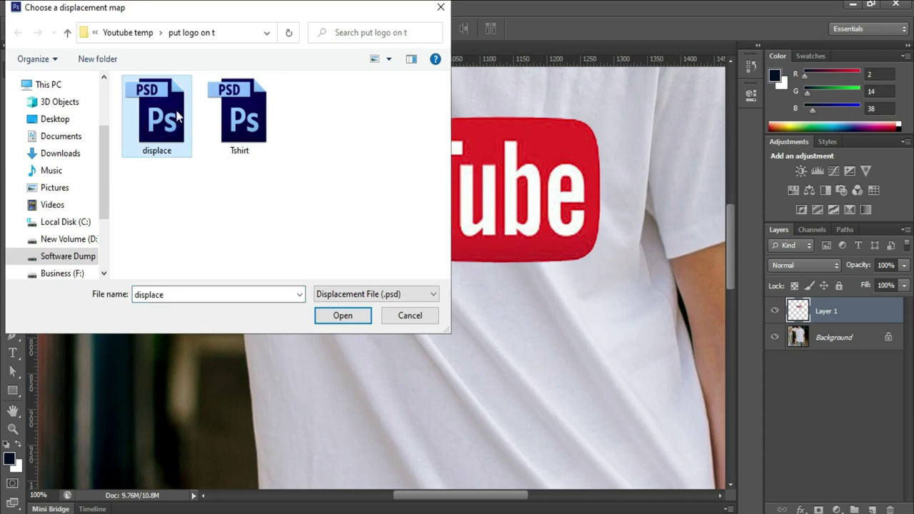
pyautogui.click(331, 316)
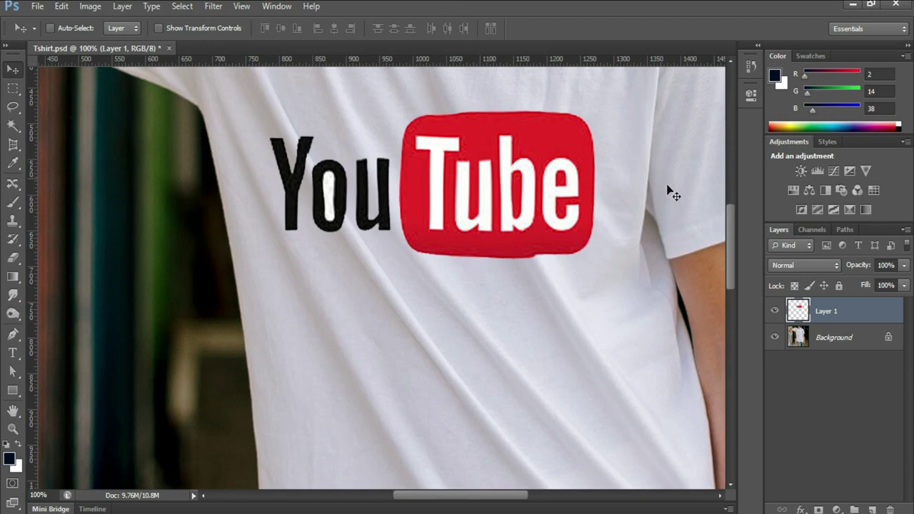
# Step: Set Layer 1's blend mode to Multiply and select the Background layer
pyautogui.click(801, 266)
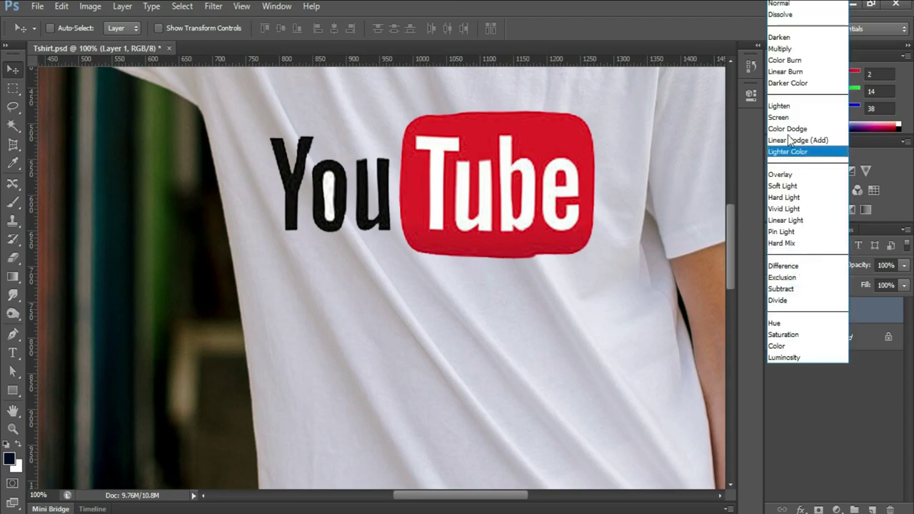
pyautogui.click(779, 49)
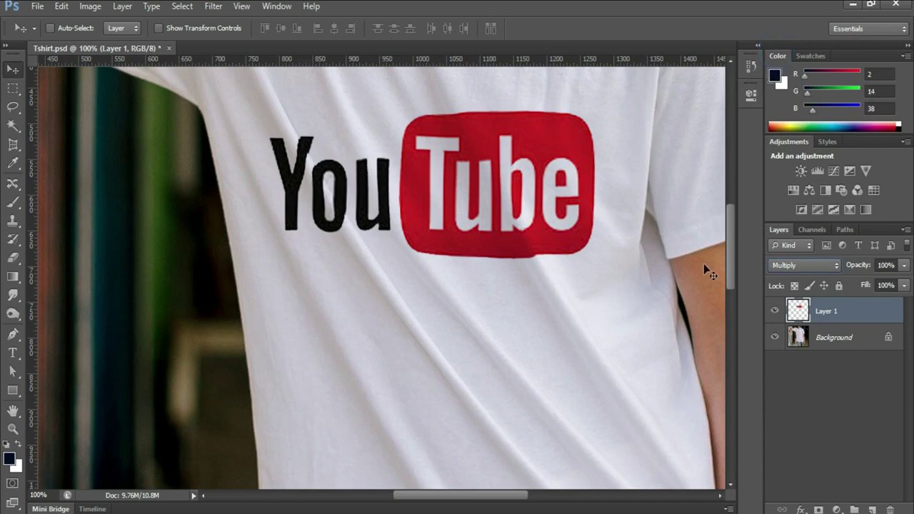
pyautogui.click(834, 341)
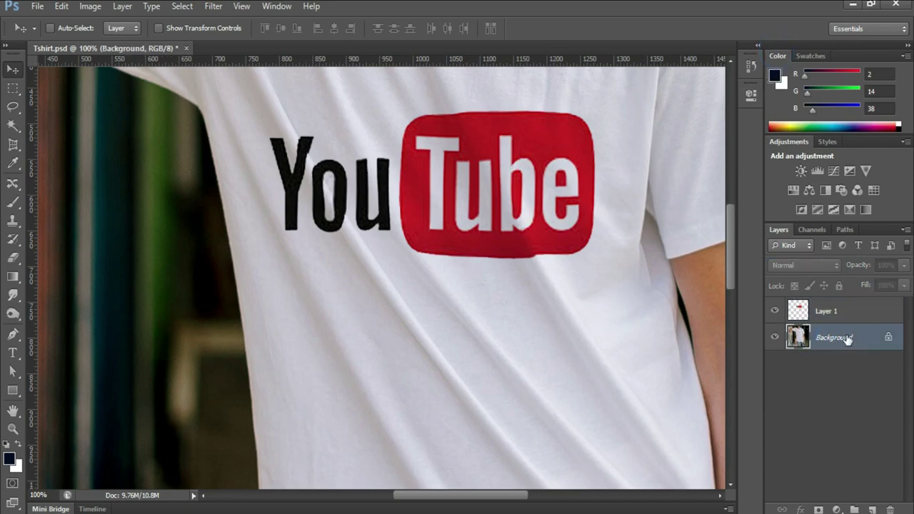
# Step: Duplicate Background above Layer 1, set it to Linear Dodge (Add), clip it, and use 90% opacity
pyautogui.hotkey('ctrl', 'j')
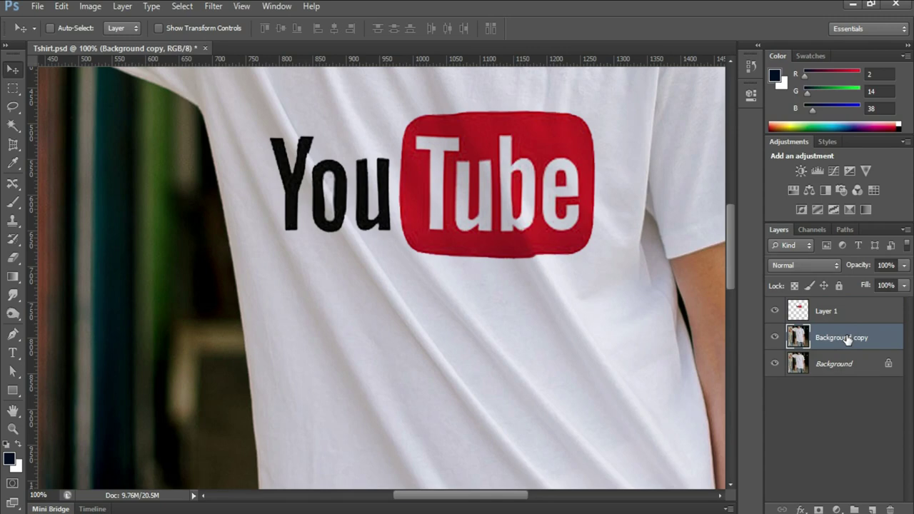
pyautogui.hotkey('ctrl', ']')
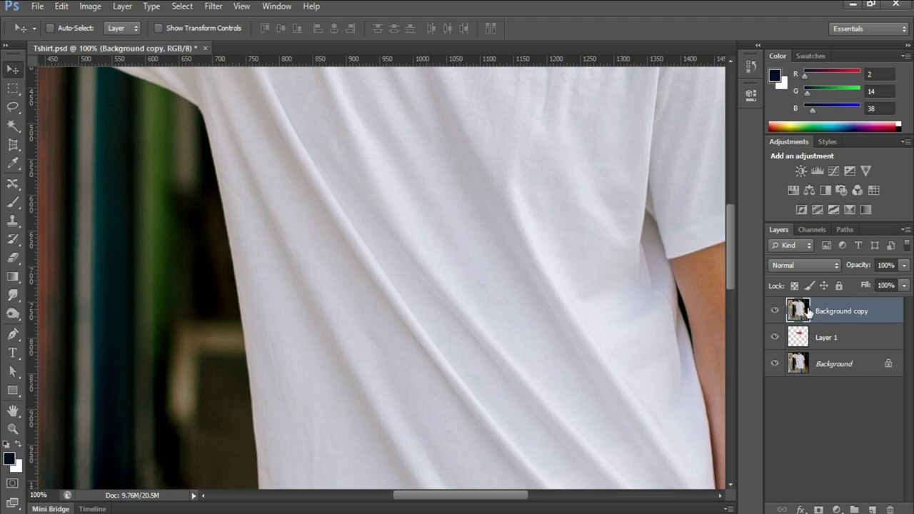
pyautogui.click(801, 262)
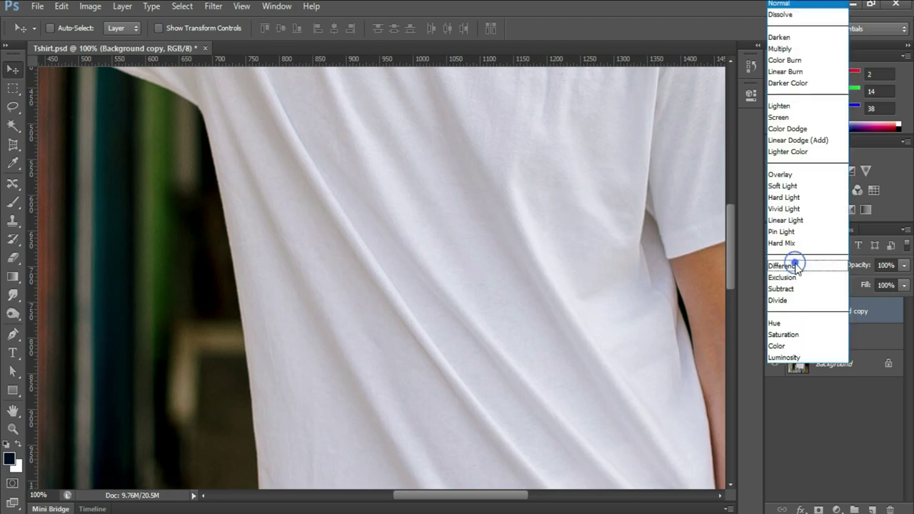
pyautogui.click(806, 140)
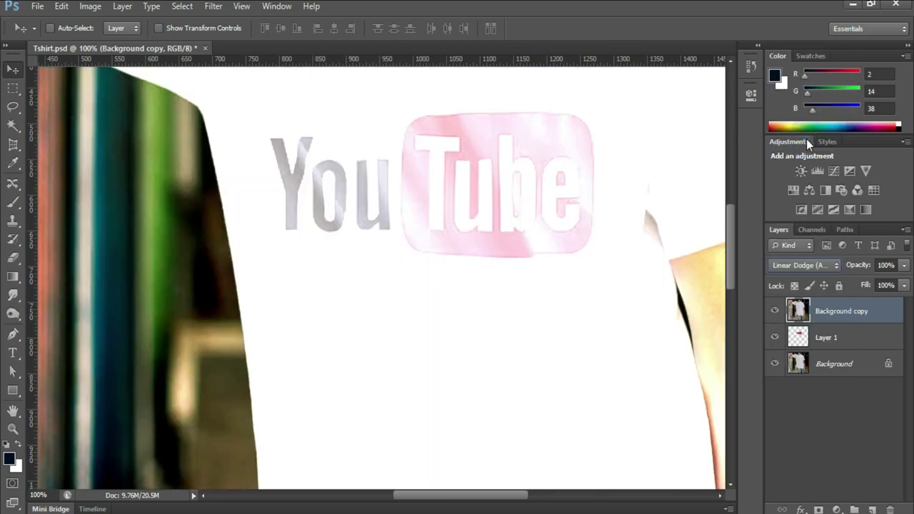
pyautogui.keyDown('alt'); pyautogui.click(827, 325); pyautogui.keyUp('alt')
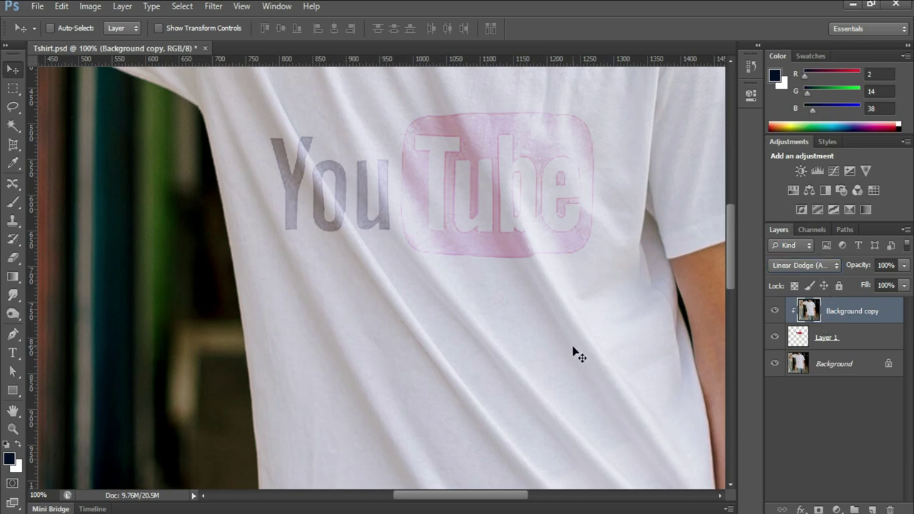
pyautogui.press('9')
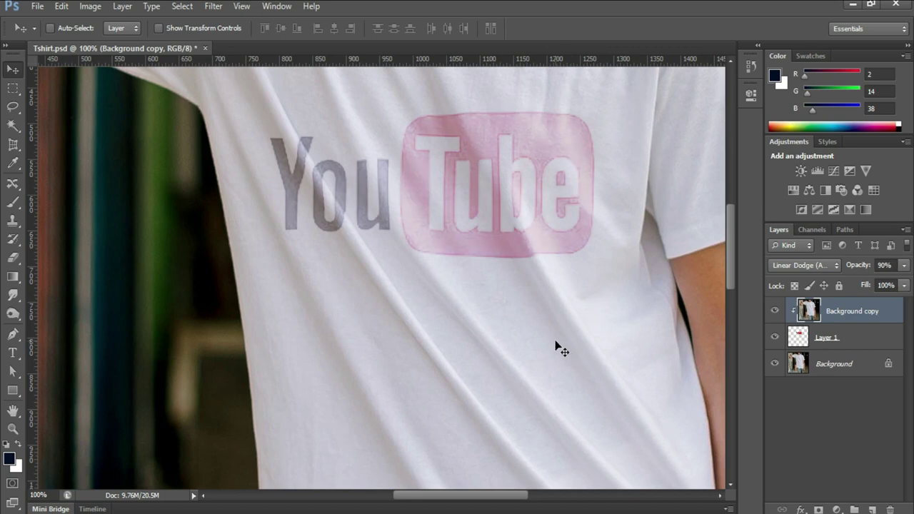
# Step: Apply Levels to the Background copy with input values 182, 0.37 and 250
pyautogui.hotkey('ctrl', 'l')
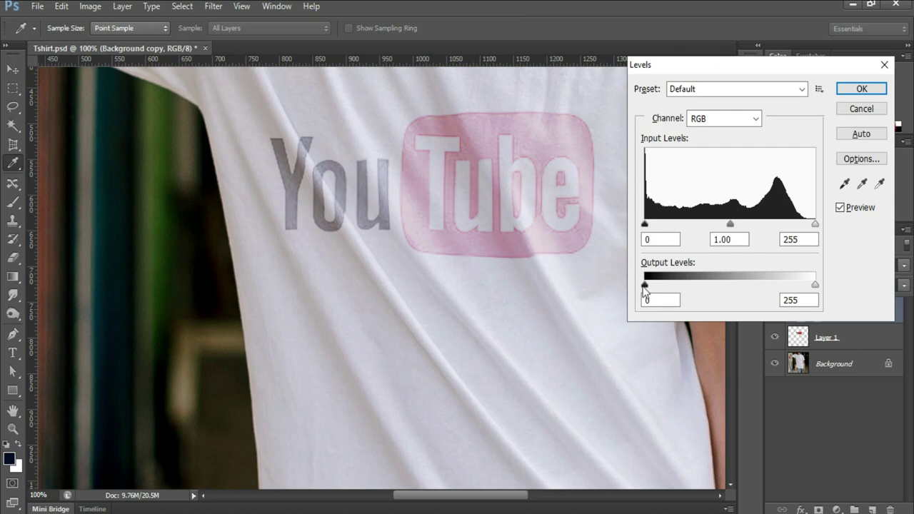
pyautogui.moveTo(814, 225)
pyautogui.mouseDown()
pyautogui.moveTo(796, 232)
pyautogui.moveTo(814, 228)
pyautogui.mouseUp()
pyautogui.moveTo(728, 225); pyautogui.dragTo(766, 225)
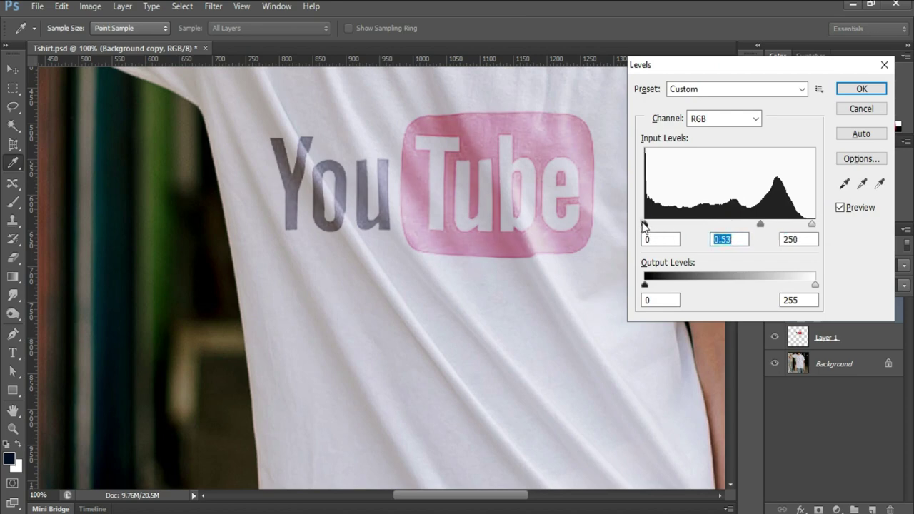
pyautogui.moveTo(645, 225); pyautogui.dragTo(707, 225)
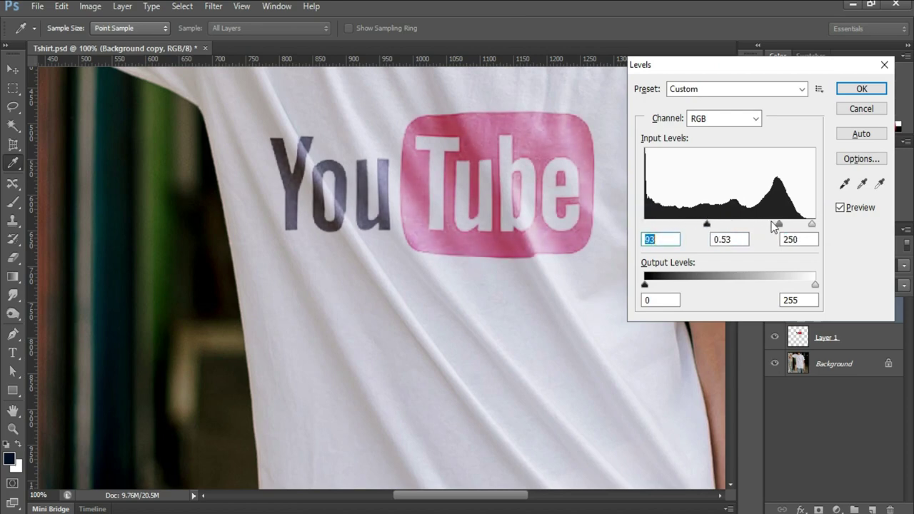
pyautogui.moveTo(775, 228)
pyautogui.mouseDown()
pyautogui.moveTo(748, 226)
pyautogui.moveTo(789, 229)
pyautogui.mouseUp()
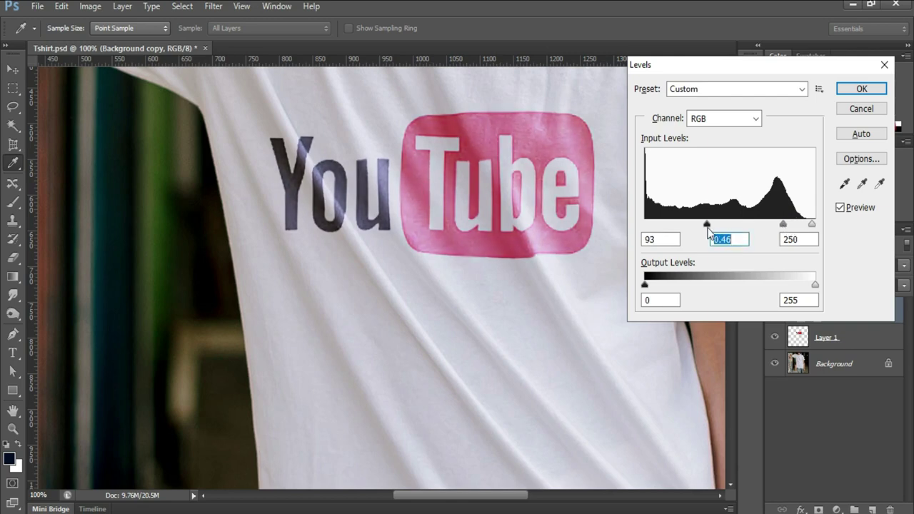
pyautogui.moveTo(708, 225); pyautogui.dragTo(726, 227)
pyautogui.moveTo(753, 223); pyautogui.dragTo(801, 226)
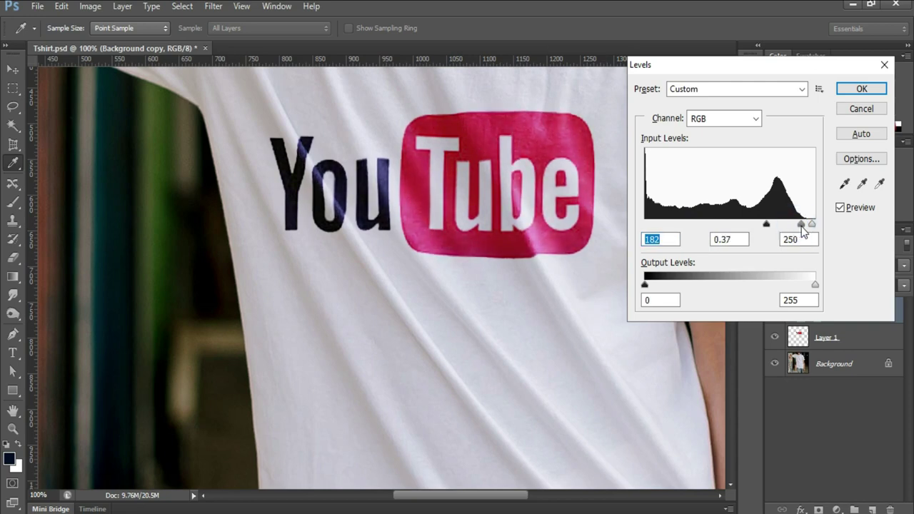
pyautogui.press('Tab')
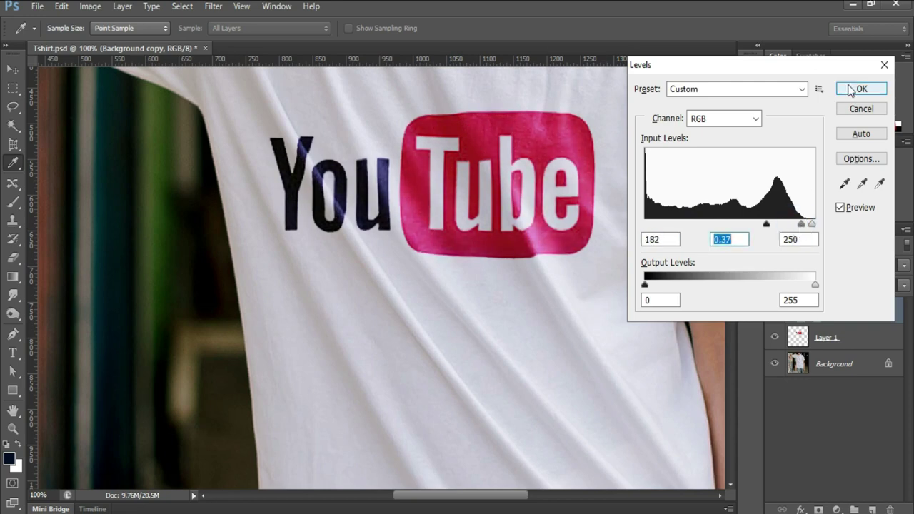
# Step: Confirm the Levels, drop the Background copy to 50% opacity, and zoom to review the result
pyautogui.click(850, 87)
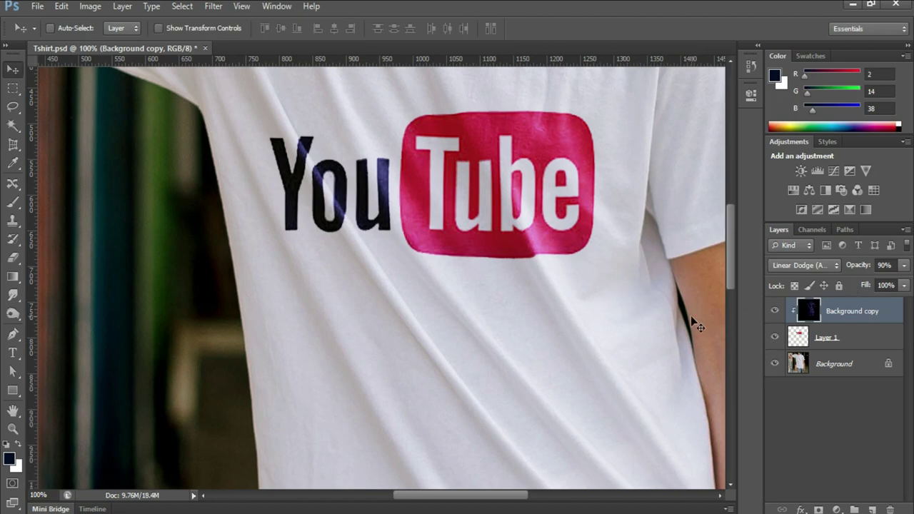
pyautogui.press('5')
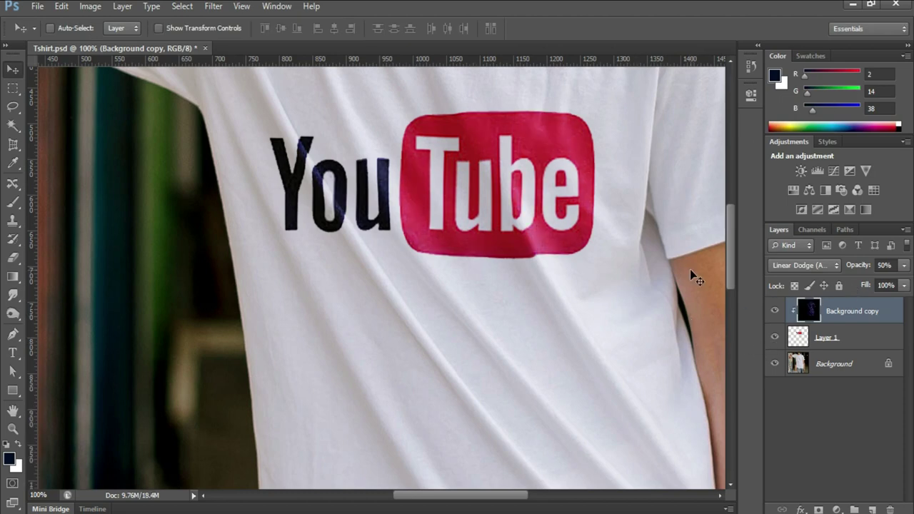
pyautogui.hotkey('ctrl', '-')
pyautogui.hotkey('ctrl', '-')
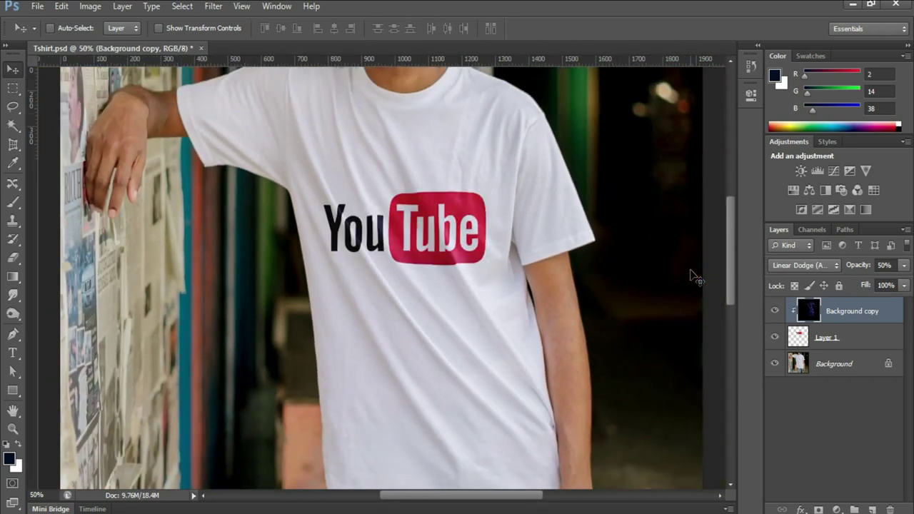
pyautogui.hotkey('ctrl', '+')
pyautogui.scroll(5, 371, 279)
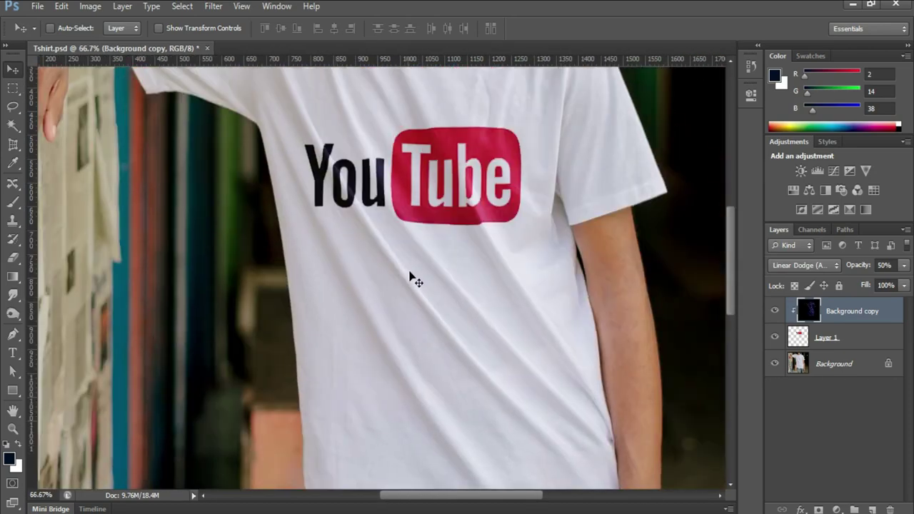
pyautogui.hotkey('ctrl', '-')
pyautogui.hotkey('ctrl', '-')
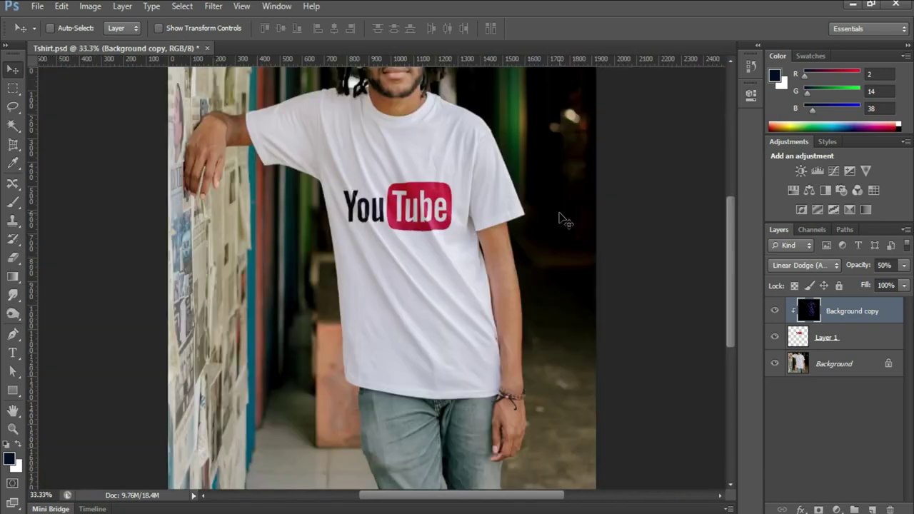
pyautogui.hotkey('ctrl', '+')
pyautogui.hotkey('ctrl', '+')
pyautogui.hotkey('ctrl', '-')
pyautogui.hotkey('ctrl', '-')
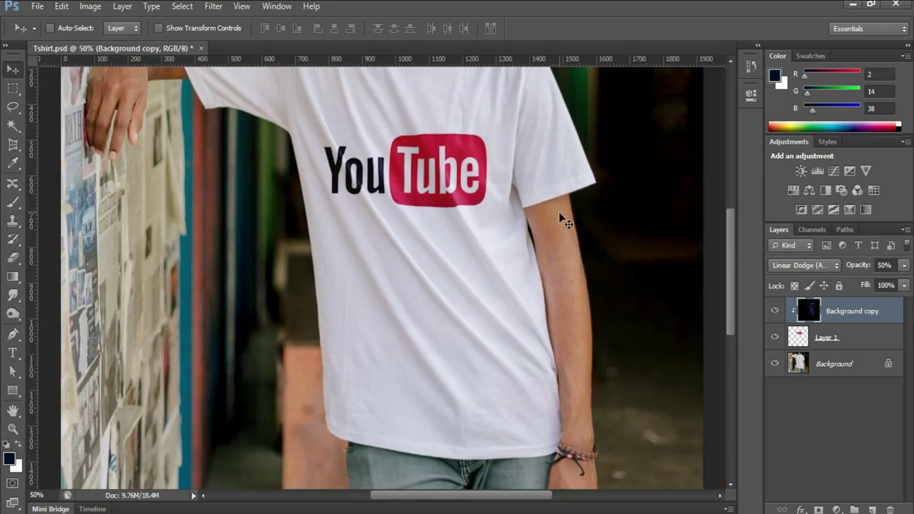